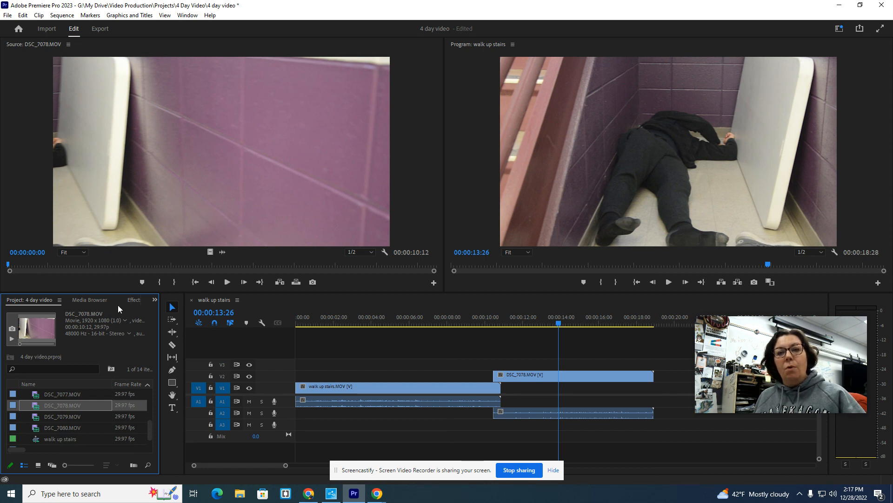
# - Show the available effects and expand the Slide category under Video Transitions
pyautogui.click(135, 300)
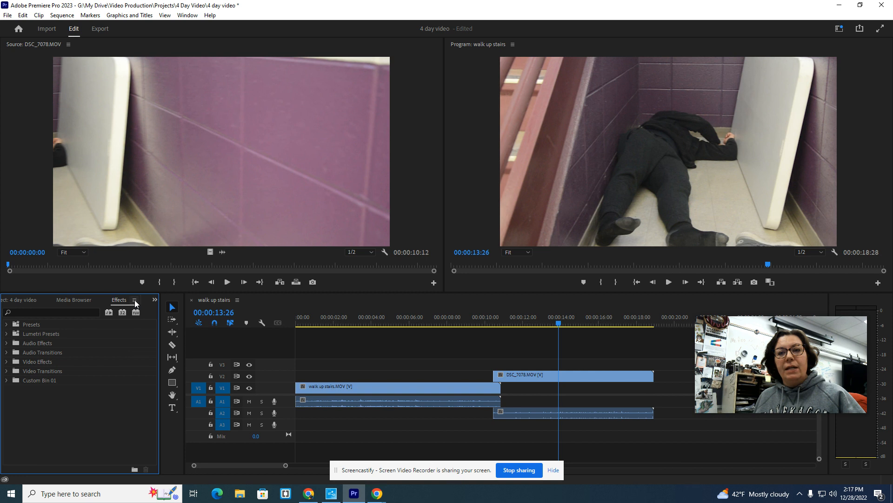
pyautogui.click(187, 15)
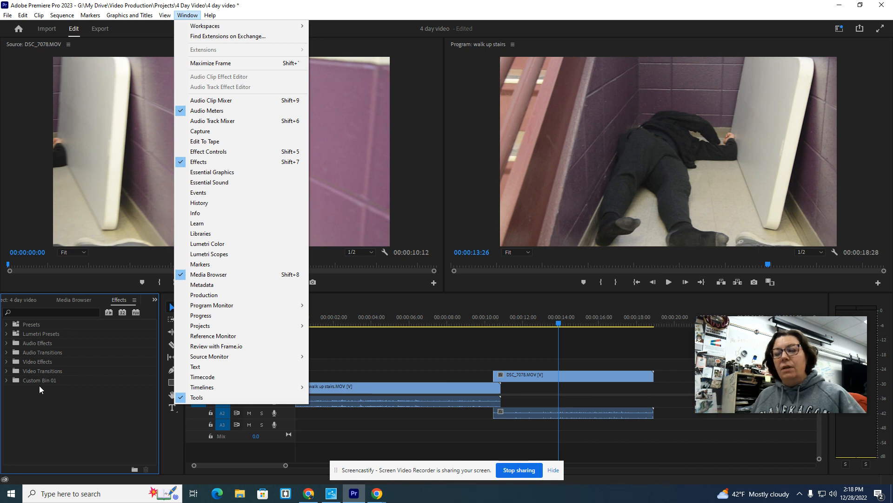
pyautogui.click(103, 278)
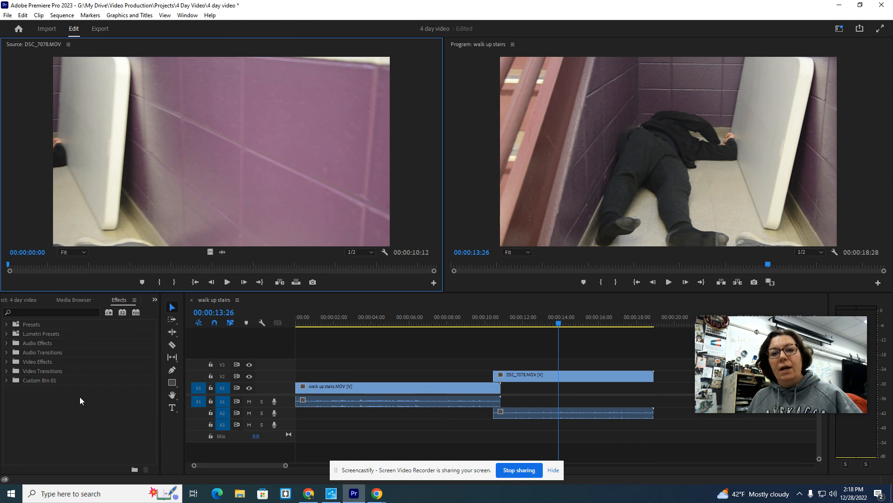
pyautogui.click(17, 372)
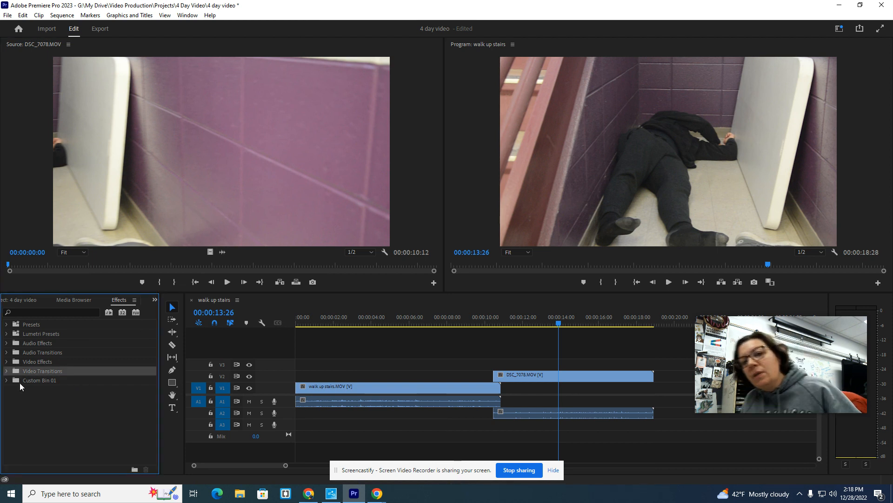
pyautogui.click(6, 371)
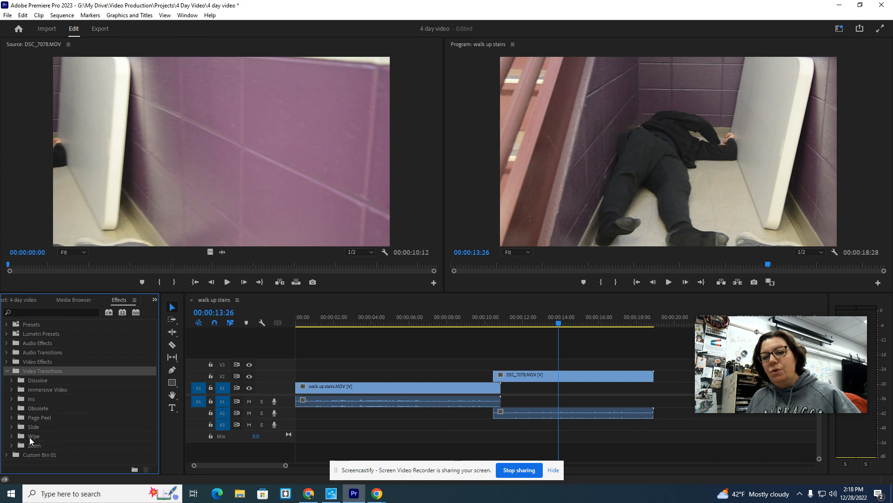
pyautogui.click(13, 427)
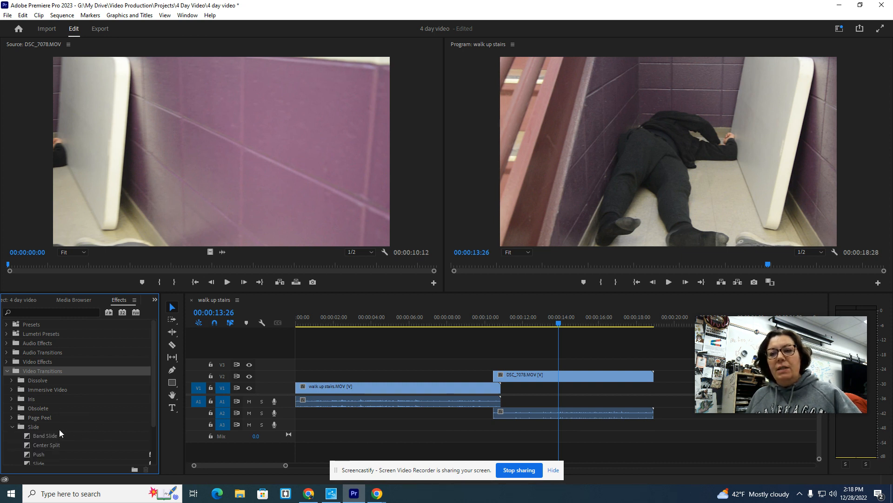
# - Apply the Push transition to the end of the walk up stairs clip on V1 and play across it
pyautogui.scroll(-1, 60, 429)
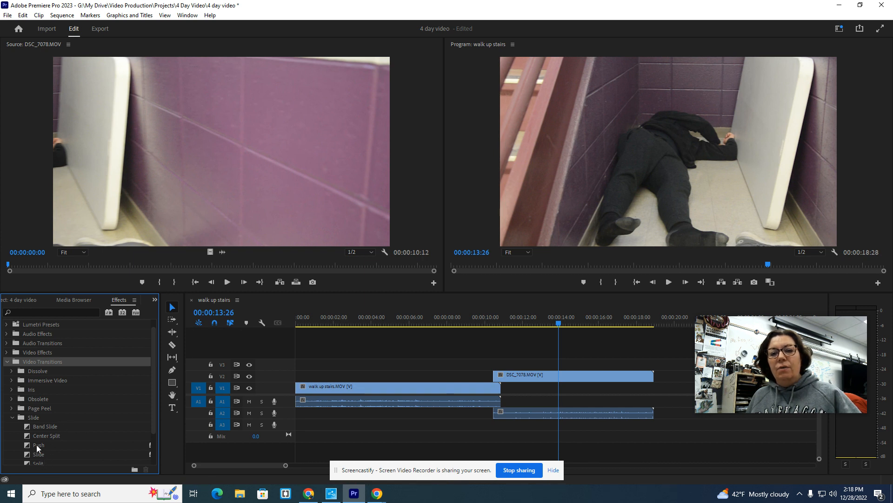
pyautogui.moveTo(27, 443); pyautogui.dragTo(503, 393)
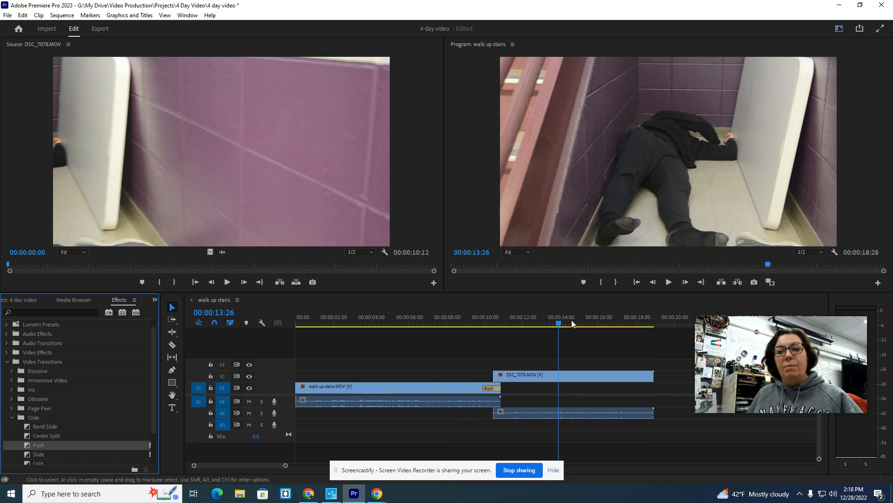
pyautogui.moveTo(557, 322); pyautogui.dragTo(467, 329)
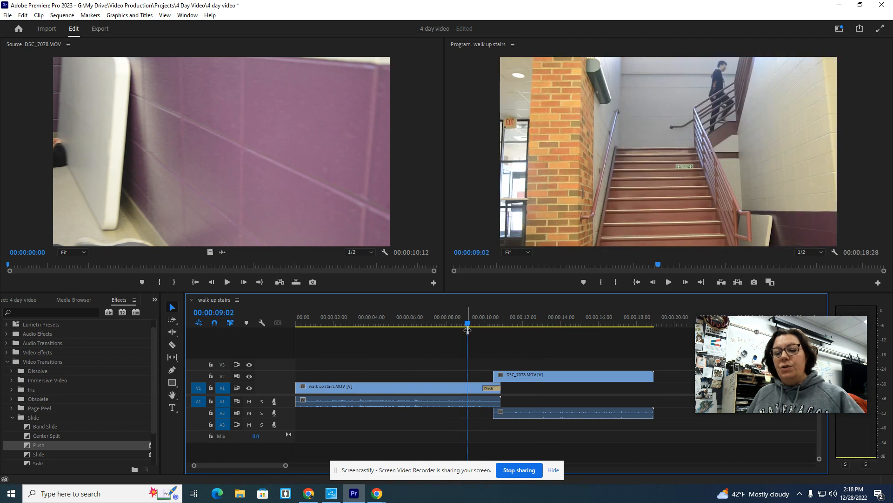
pyautogui.press('space')
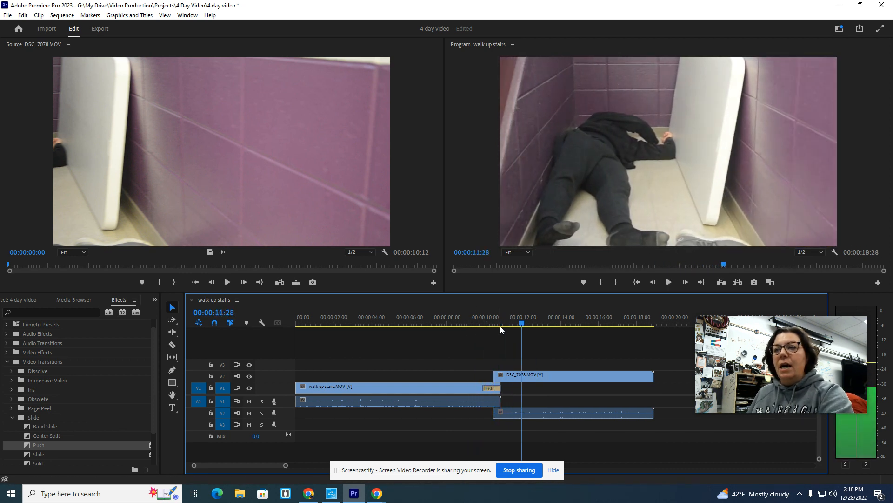
pyautogui.press('space')
# - Move the DSC_7078 clip down to V1 directly after the walk up stairs clip and play across the cut
pyautogui.click(544, 375)
pyautogui.moveTo(545, 376); pyautogui.dragTo(559, 385)
pyautogui.moveTo(524, 325); pyautogui.dragTo(472, 325)
pyautogui.moveTo(558, 387); pyautogui.dragTo(541, 387)
pyautogui.press('space')
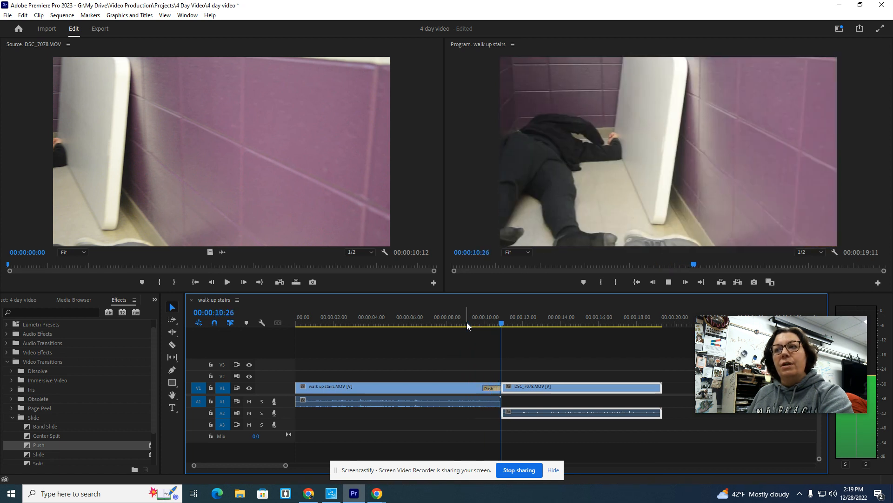
pyautogui.press('space')
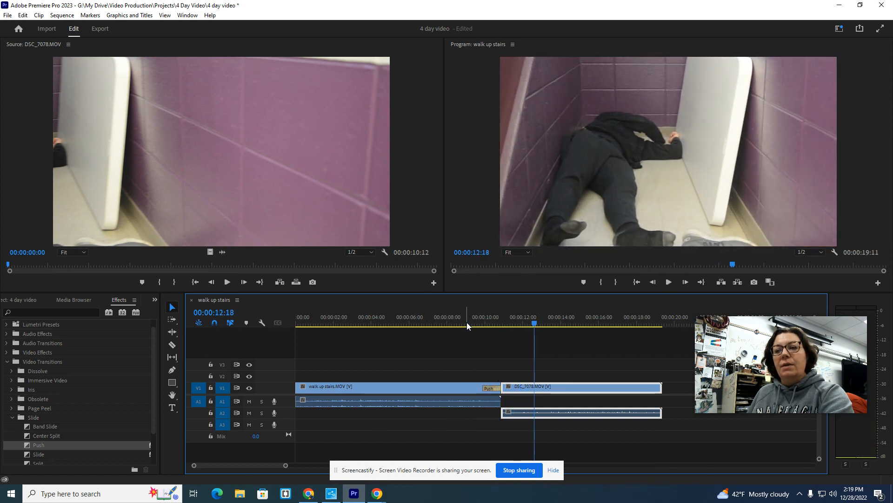
# - Lengthen the Push transition so it starts at about 8 seconds, and play it back
pyautogui.click(497, 393)
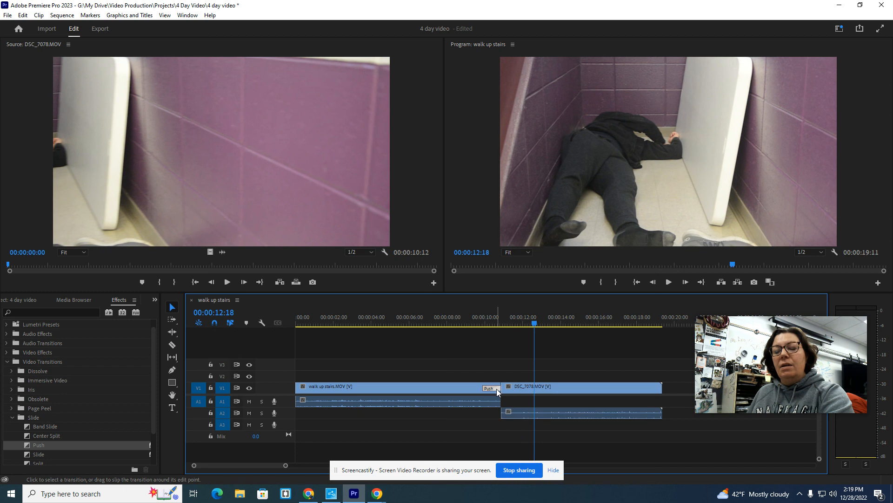
pyautogui.doubleClick(496, 389)
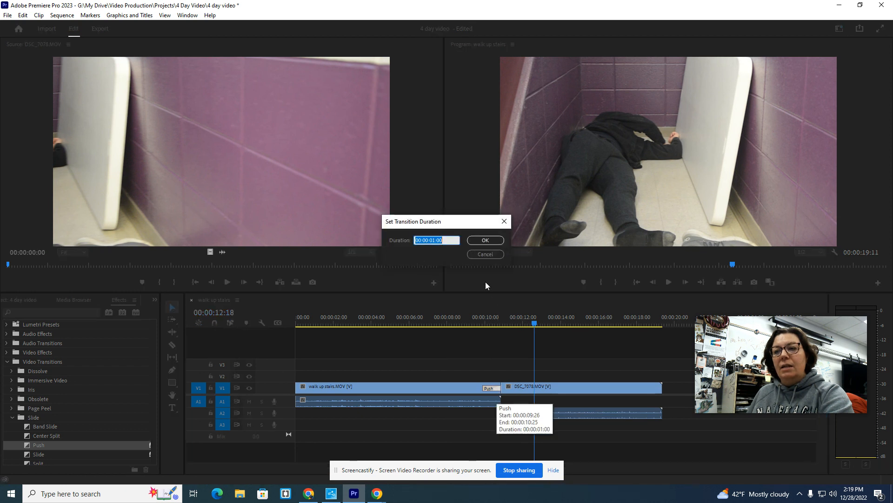
pyautogui.click(485, 254)
pyautogui.moveTo(486, 387); pyautogui.dragTo(451, 387)
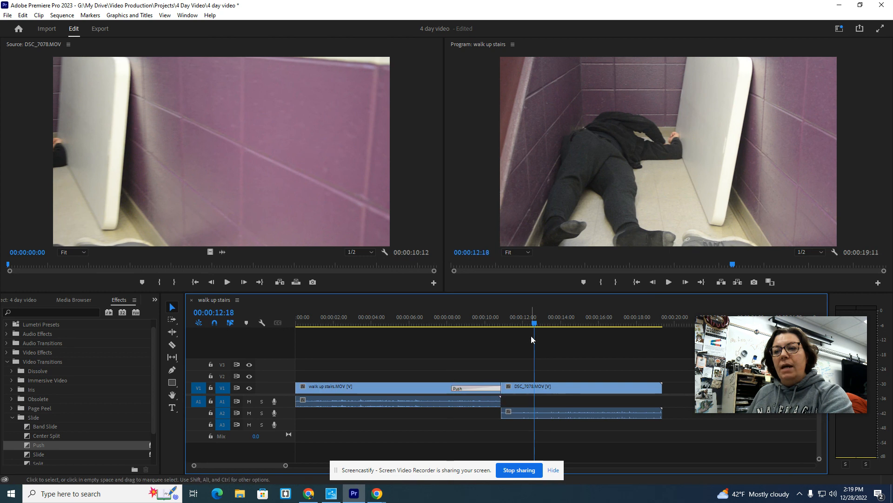
pyautogui.click(428, 329)
pyautogui.press('space')
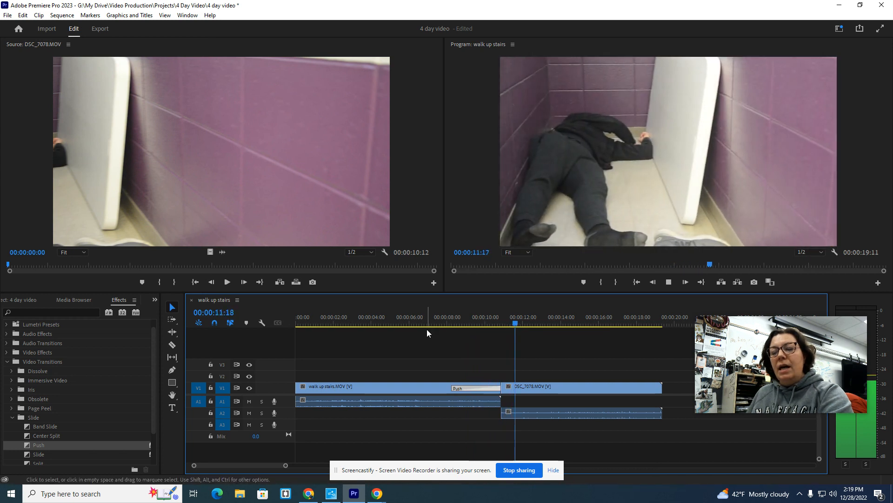
pyautogui.press('space')
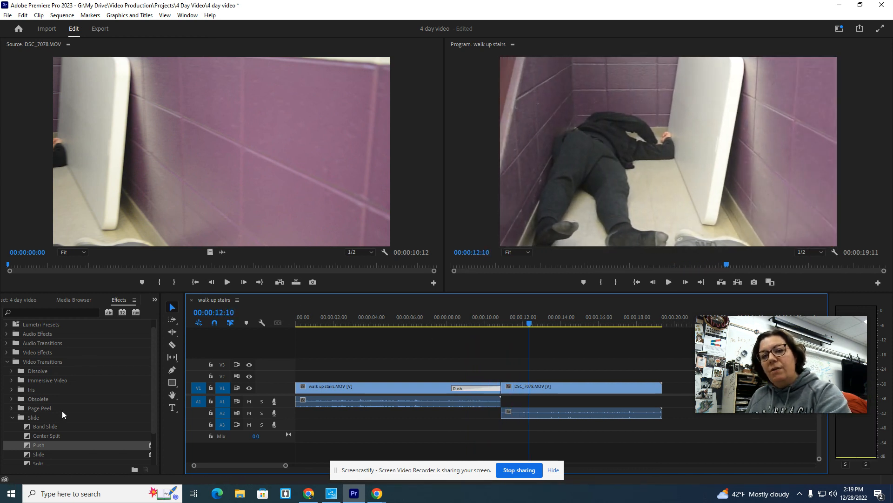
# - Place the DSC_7078 clip on V2, apply Slide to its start and Push to the end of walk up stairs, and preview them
pyautogui.moveTo(37, 456); pyautogui.dragTo(514, 378)
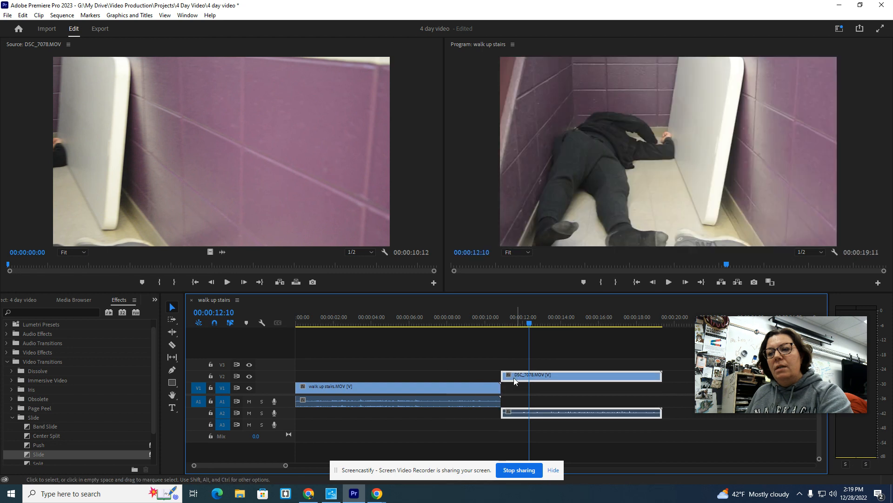
pyautogui.moveTo(29, 454); pyautogui.dragTo(505, 379)
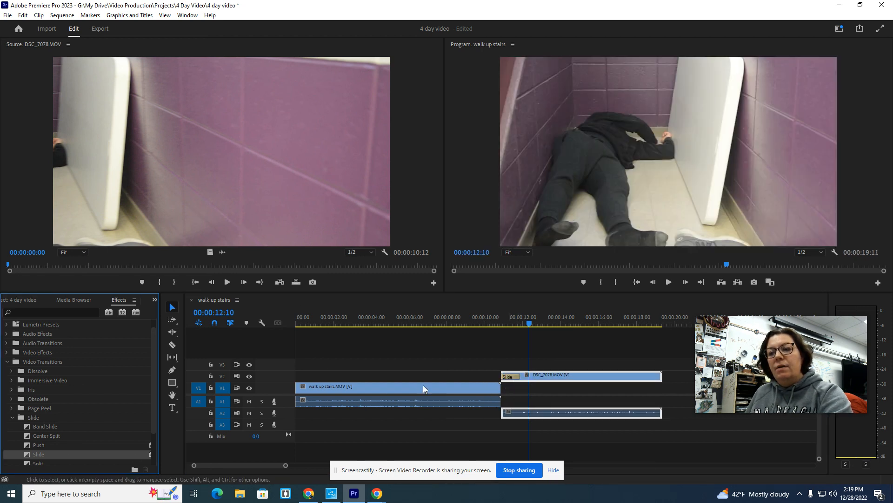
pyautogui.moveTo(29, 444); pyautogui.dragTo(501, 388)
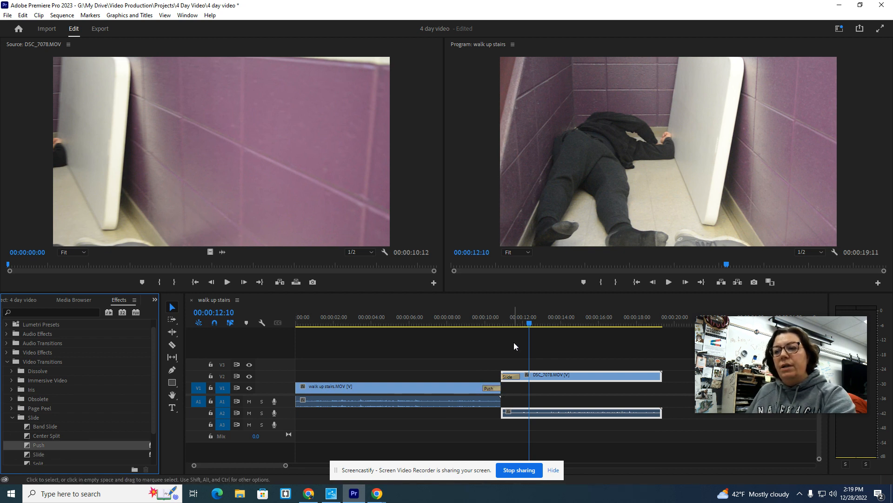
pyautogui.click(493, 328)
pyautogui.press('space')
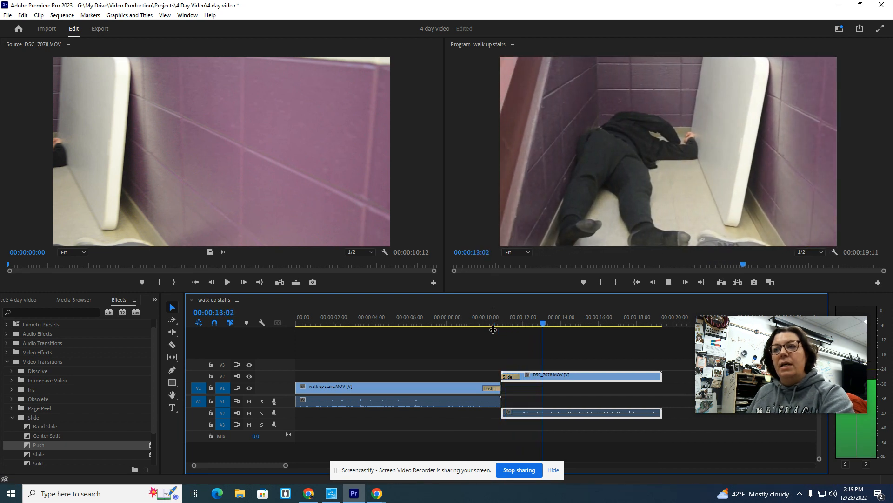
pyautogui.press('space')
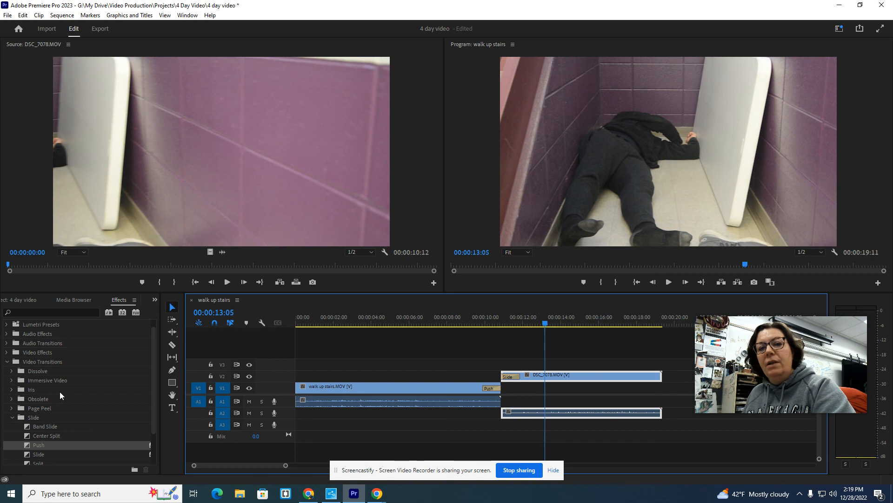
# - Replace the Push at the end of the walk up stairs clip with a Cross Dissolve and play across it
pyautogui.click(12, 371)
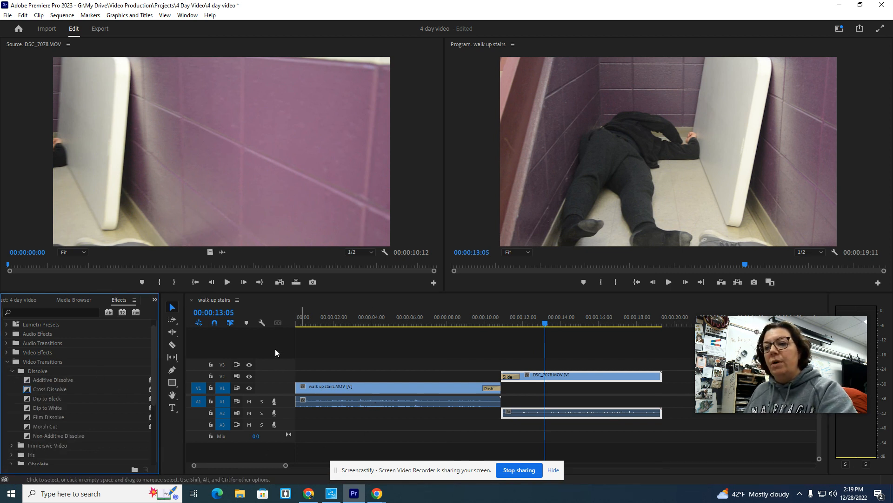
pyautogui.moveTo(32, 390); pyautogui.dragTo(498, 390)
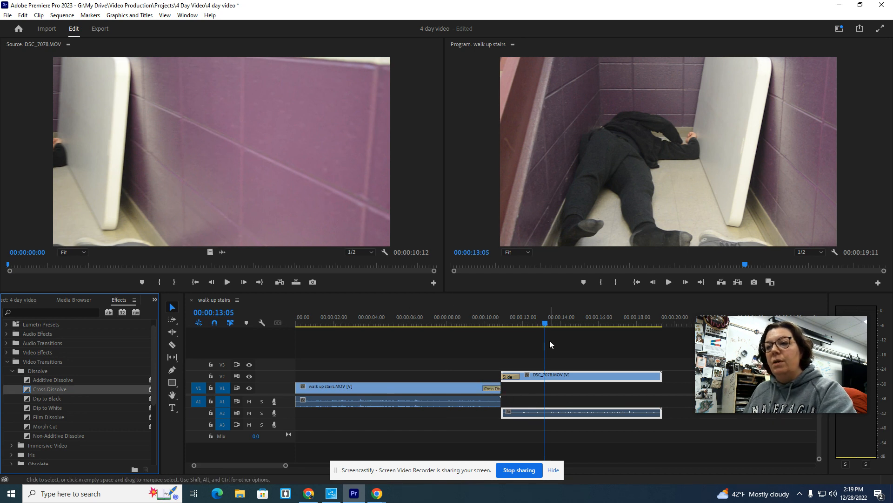
pyautogui.moveTo(545, 323); pyautogui.dragTo(487, 325)
pyautogui.press('space')
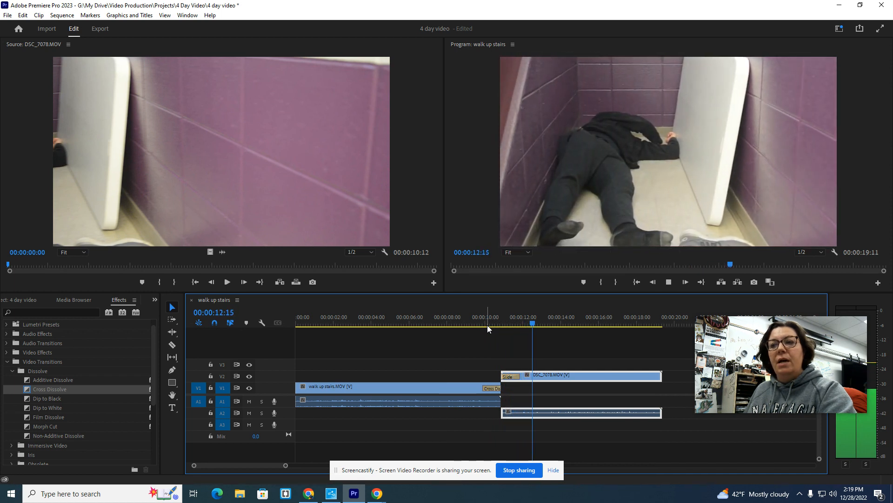
pyautogui.press('space')
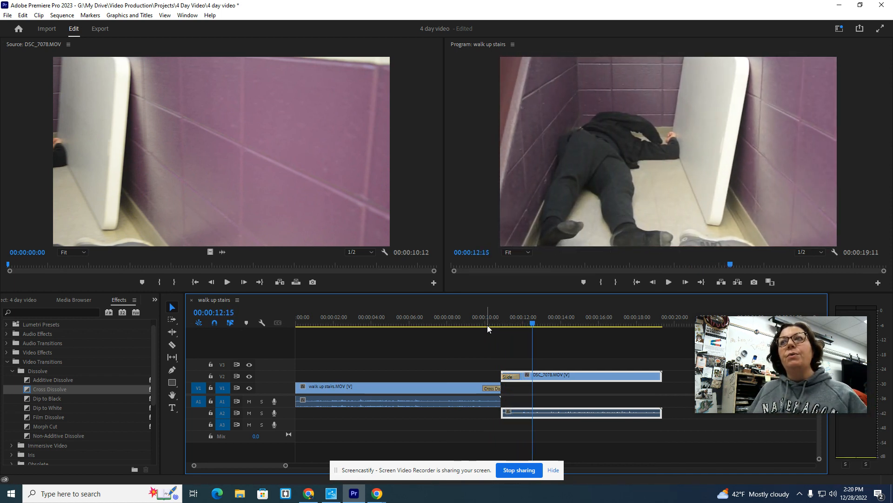
# - Shift both clips together about 5.6 seconds later to leave empty space at the start of the sequence
pyautogui.click(386, 387)
pyautogui.click(595, 375)
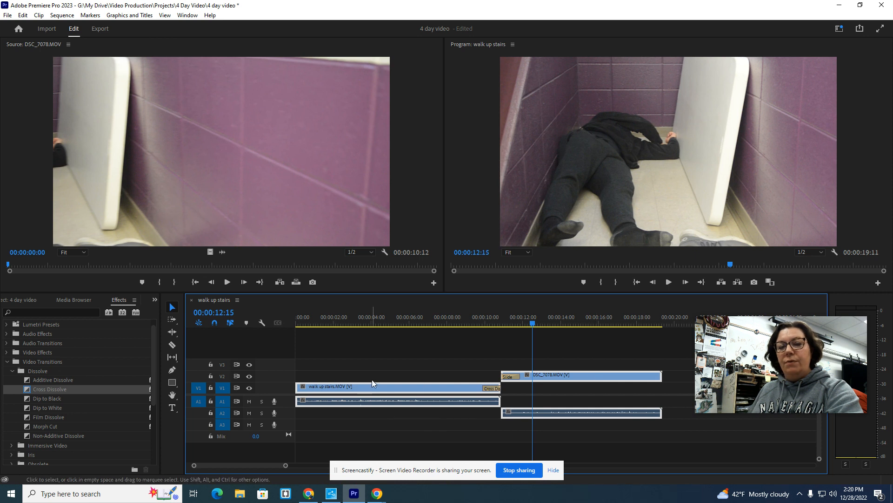
pyautogui.moveTo(367, 391); pyautogui.dragTo(473, 390)
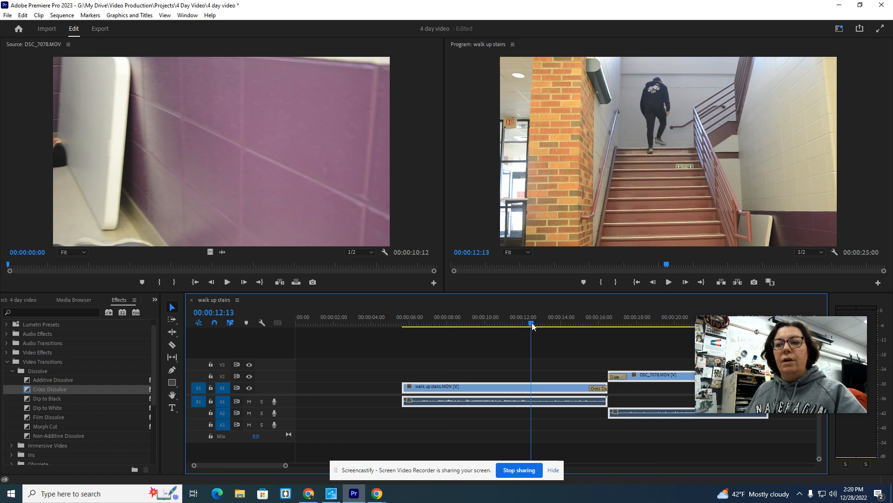
# - Add a text box reading "Title Here" in the middle of the black frame at 00:00:00:18
pyautogui.click(321, 325)
pyautogui.moveTo(319, 326); pyautogui.dragTo(307, 325)
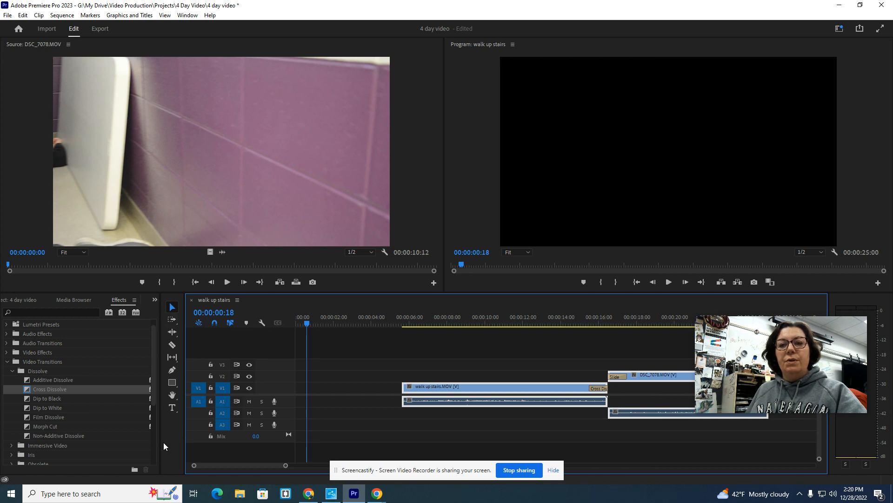
pyautogui.click(170, 410)
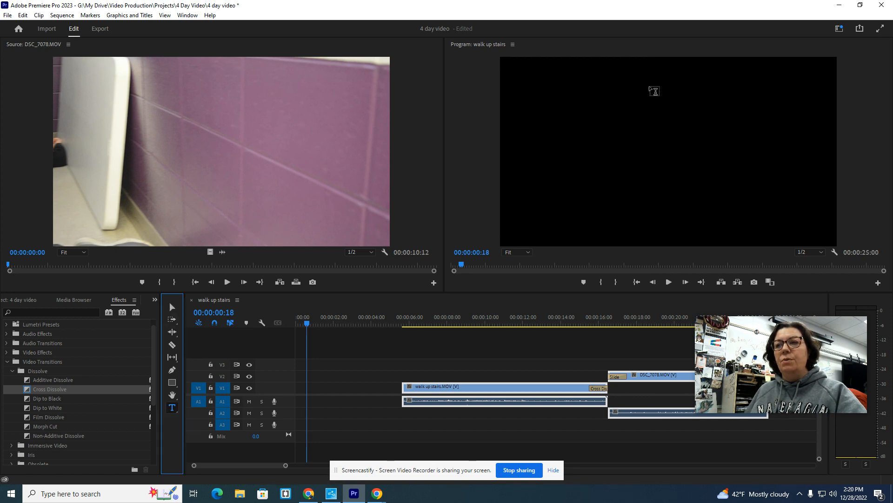
pyautogui.moveTo(559, 116); pyautogui.dragTo(791, 187)
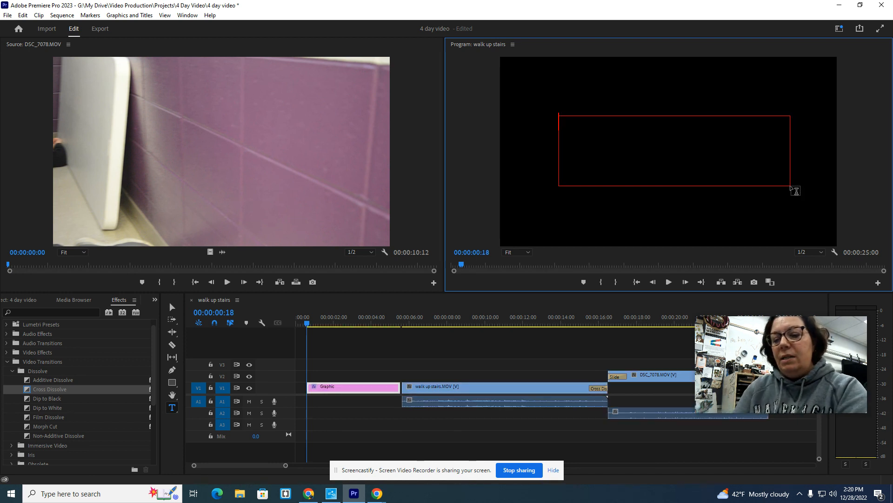
pyautogui.write('Title Here')
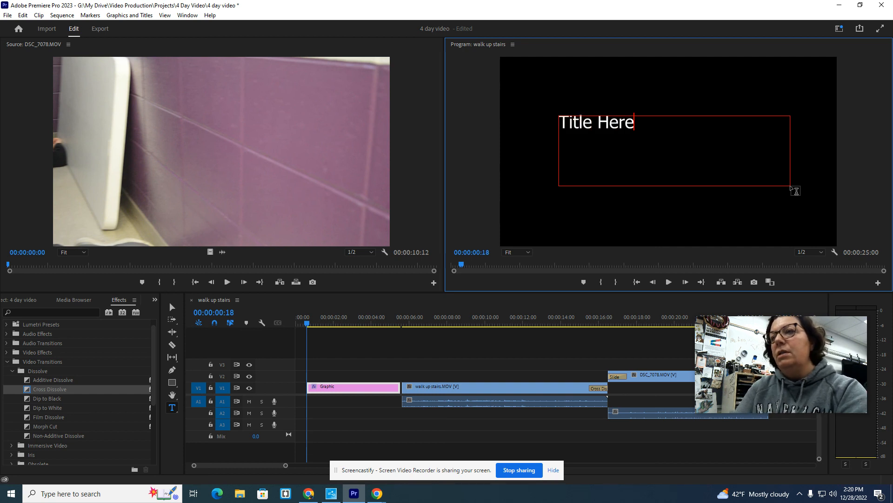
# - Select all of the "Title Here" text and display the Effect Controls for the title graphic
pyautogui.hotkey('ctrl', 'a')
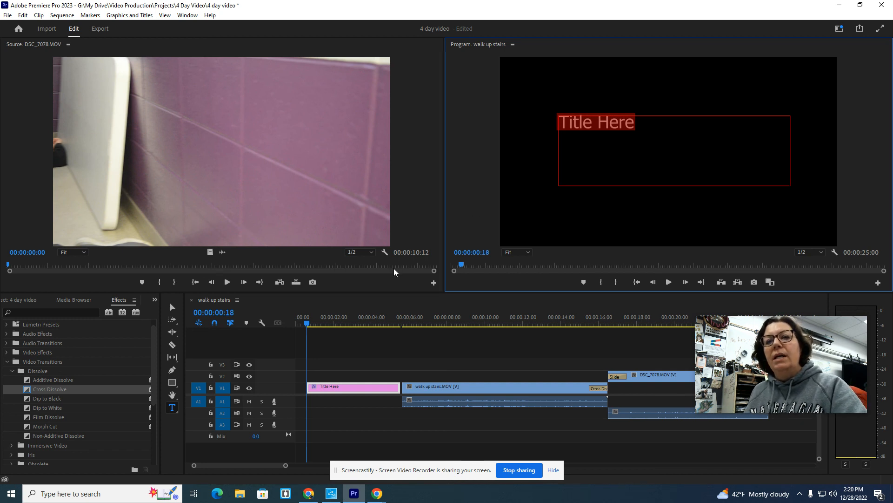
pyautogui.click(134, 302)
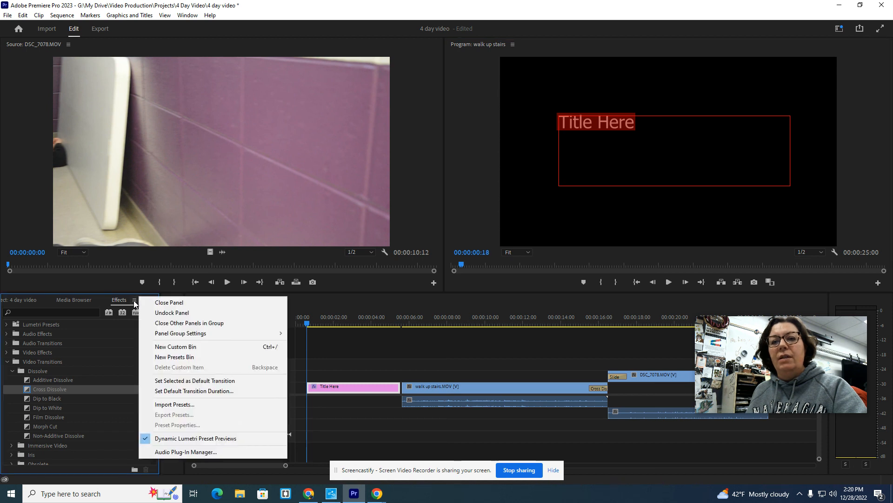
pyautogui.click(188, 16)
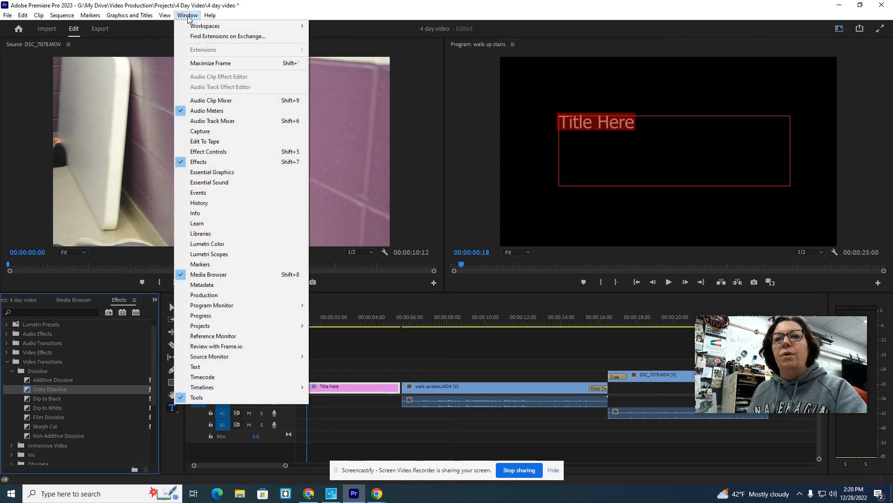
pyautogui.click(217, 152)
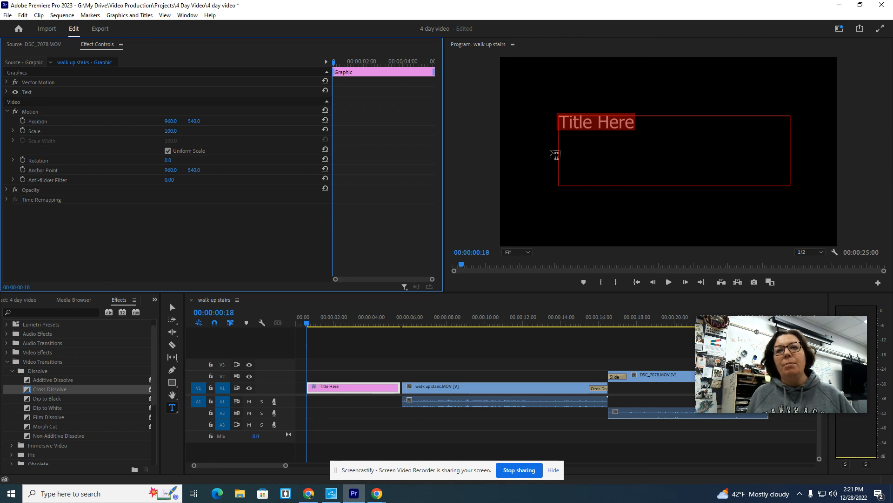
# - Expand the "Title Here" text layer's source text settings and try a slightly larger font size, then undo the change
pyautogui.click(530, 137)
pyautogui.click(530, 138)
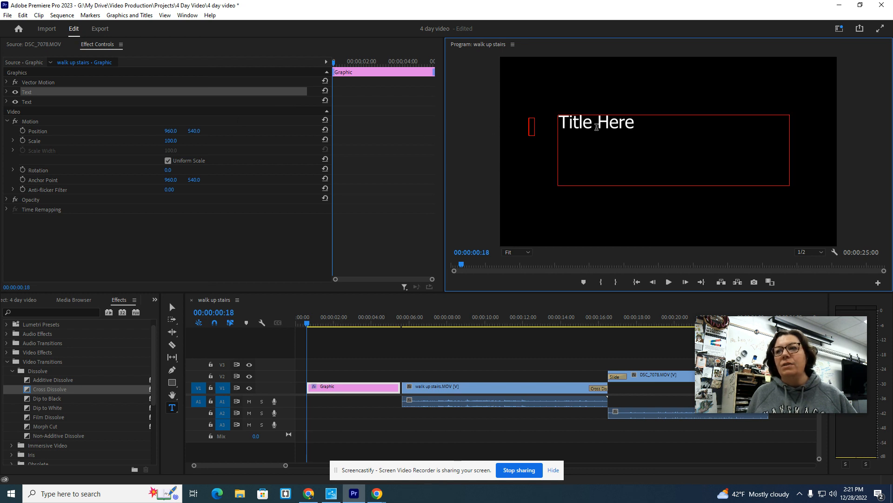
pyautogui.click(609, 123)
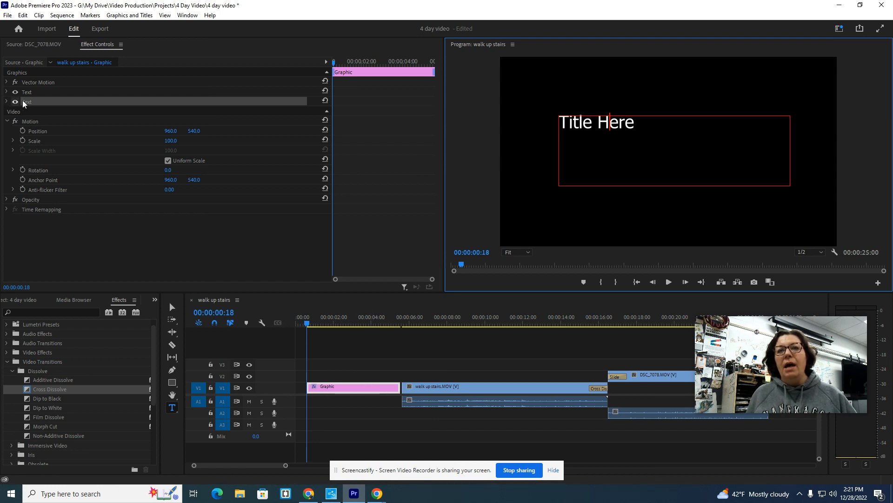
pyautogui.click(7, 102)
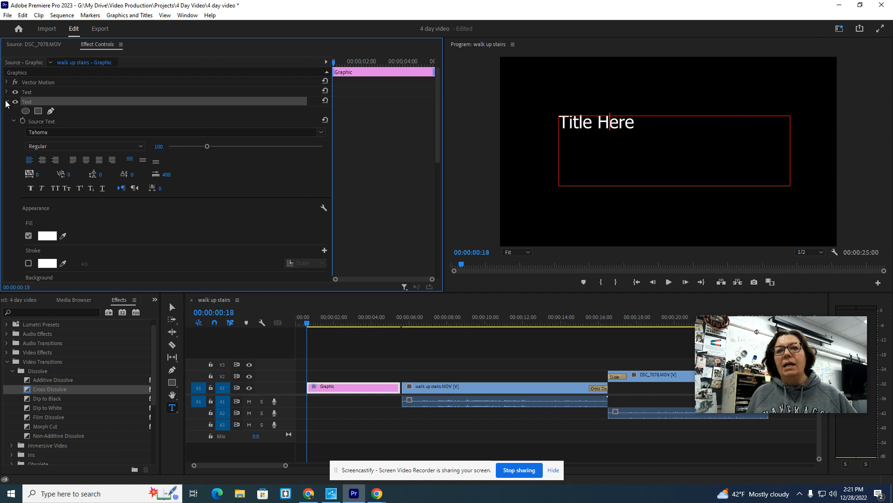
pyautogui.moveTo(208, 149)
pyautogui.mouseDown()
pyautogui.moveTo(235, 148)
pyautogui.moveTo(215, 147)
pyautogui.mouseUp()
pyautogui.hotkey('ctrl', 'z')
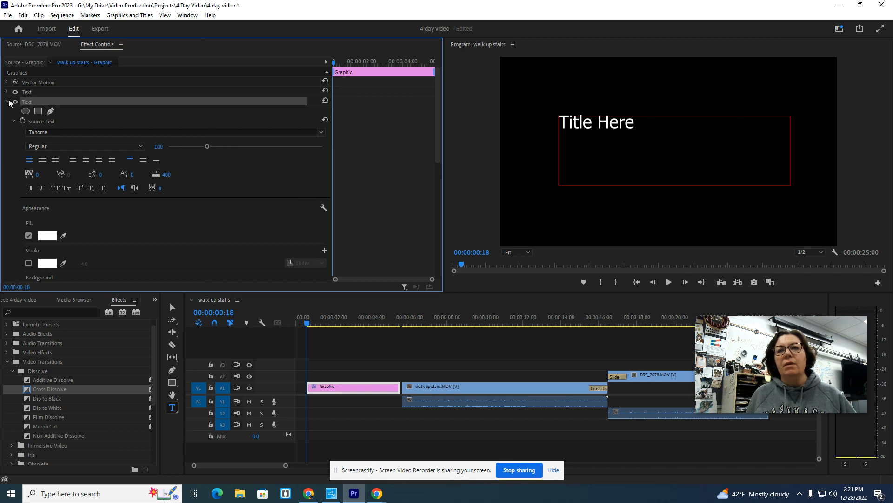
# - Try to enlarge the title by raising the font size of the first text layer in the graphic
pyautogui.click(9, 102)
pyautogui.click(7, 92)
pyautogui.moveTo(205, 140)
pyautogui.mouseDown()
pyautogui.moveTo(238, 138)
pyautogui.moveTo(221, 139)
pyautogui.mouseUp()
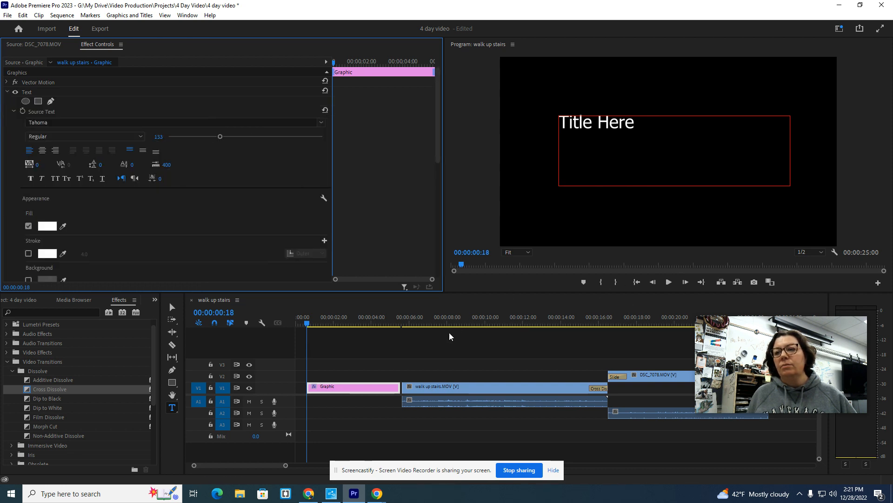
pyautogui.press('v')
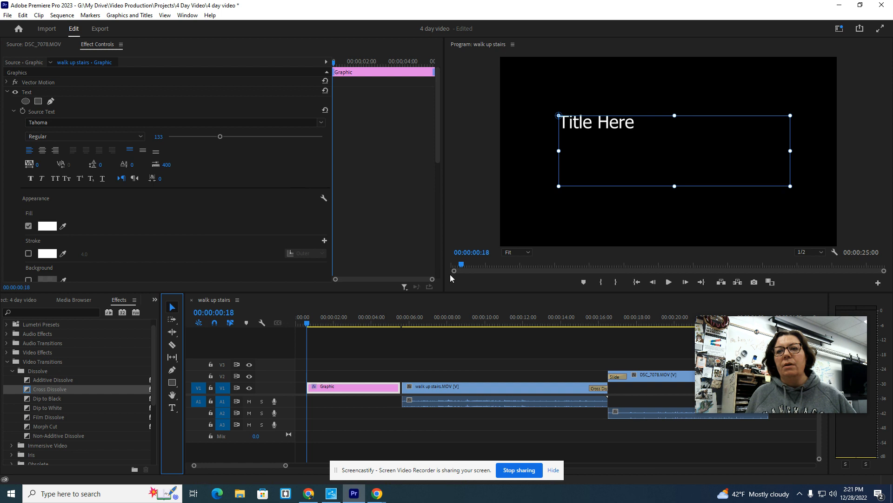
pyautogui.click(635, 217)
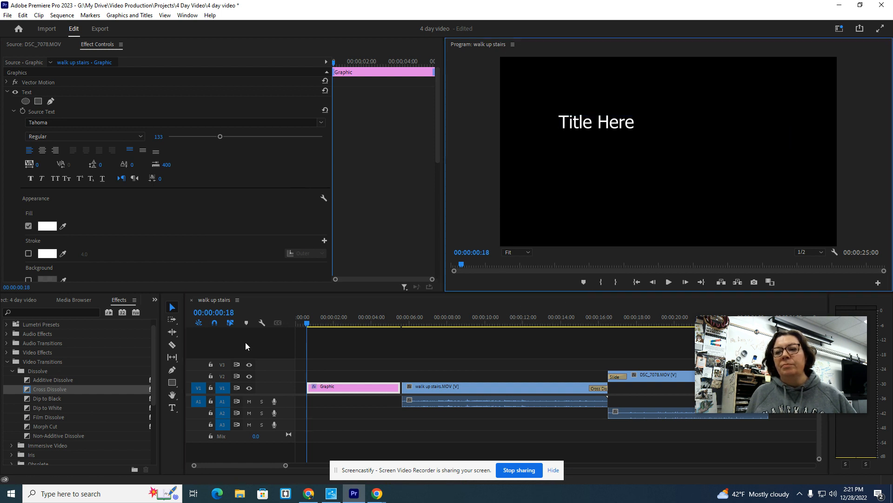
pyautogui.moveTo(219, 140); pyautogui.dragTo(233, 135)
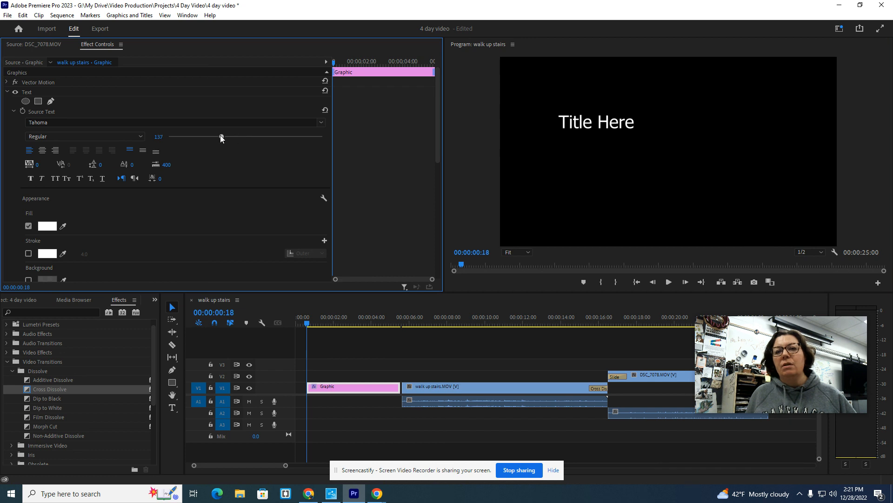
pyautogui.click(7, 92)
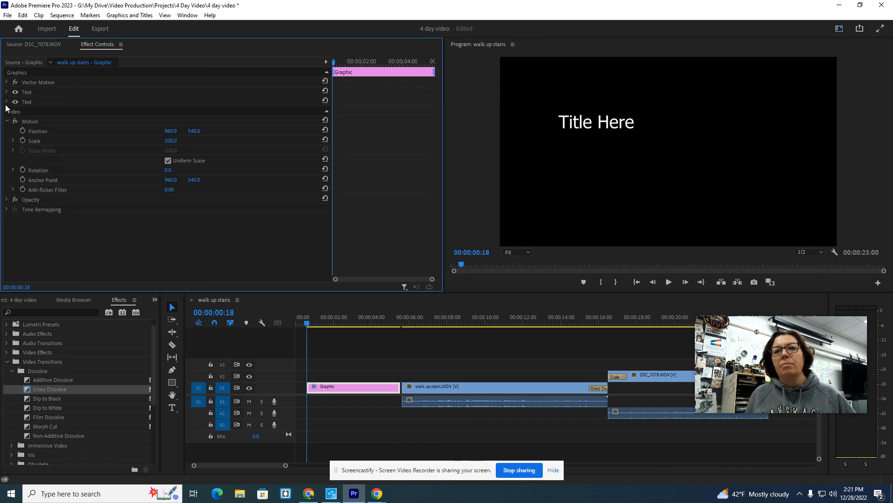
# - Set the "Title Here" text layer's font size to 154 and its font to Vivaldi
pyautogui.click(7, 102)
pyautogui.moveTo(207, 151); pyautogui.dragTo(228, 155)
pyautogui.click(321, 132)
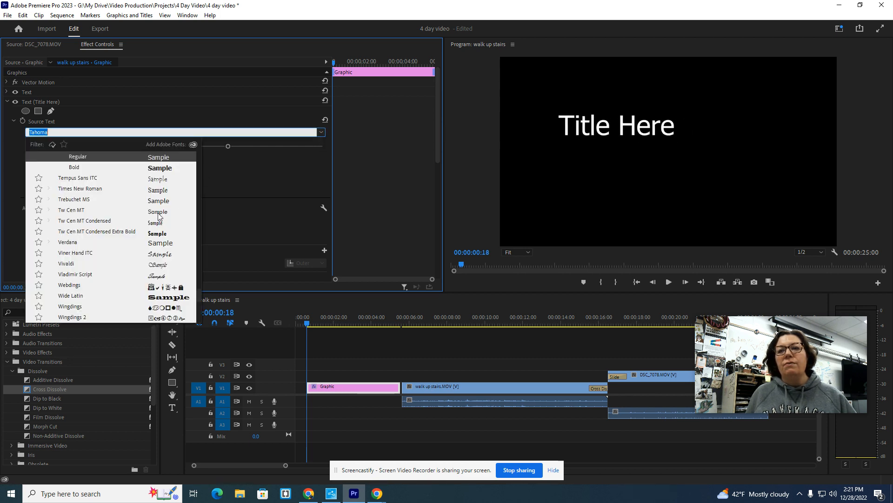
pyautogui.click(68, 264)
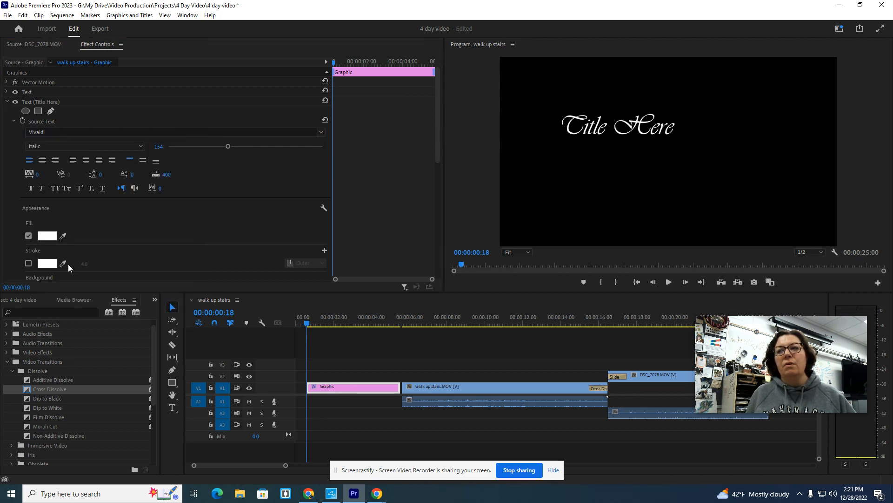
# - Centre the title horizontally and vertically within its text box and change its fill colour to red
pyautogui.click(42, 160)
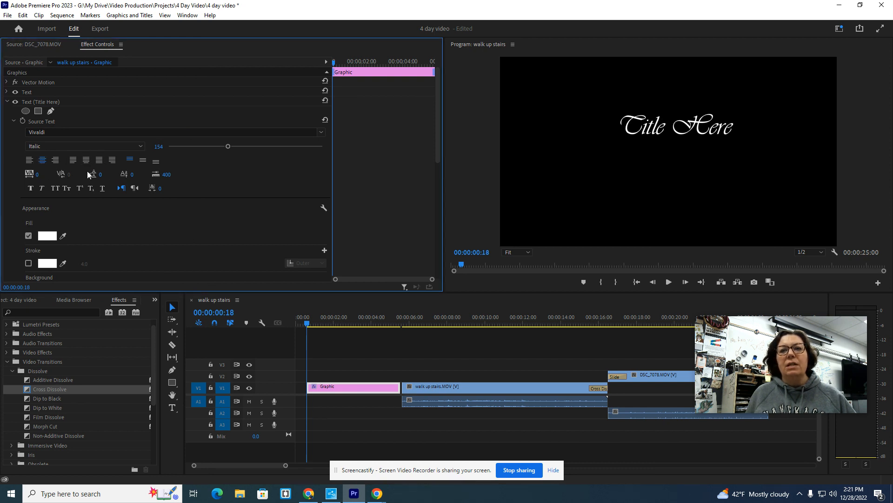
pyautogui.click(143, 161)
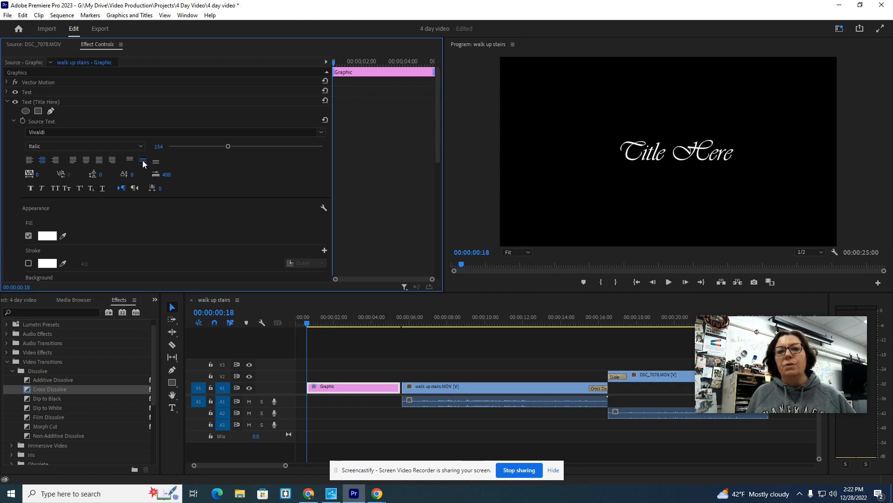
pyautogui.click(47, 235)
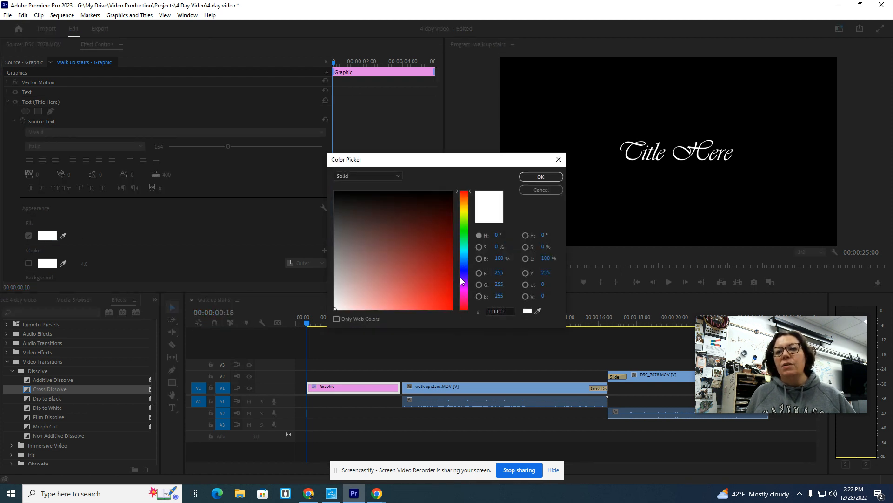
pyautogui.click(433, 283)
pyautogui.click(540, 177)
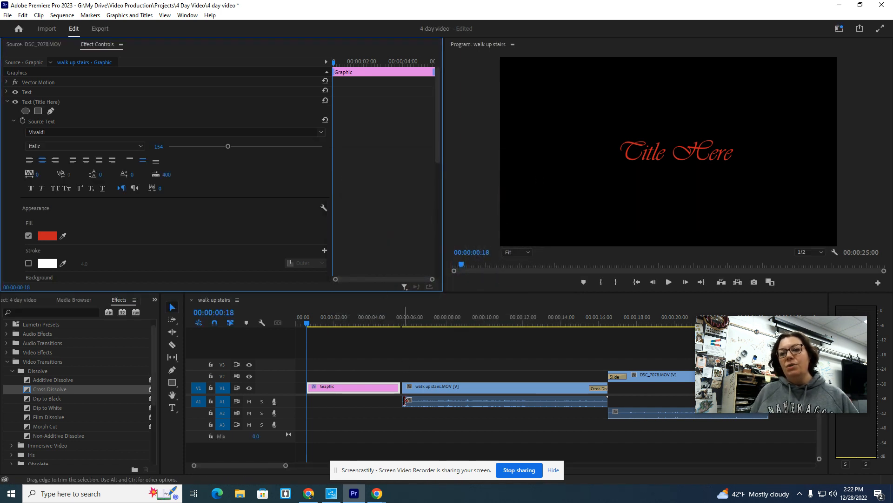
# - Add a Cross Dissolve to the end of the title graphic and play across it from about 00:00:04:00
pyautogui.moveTo(28, 389); pyautogui.dragTo(394, 388)
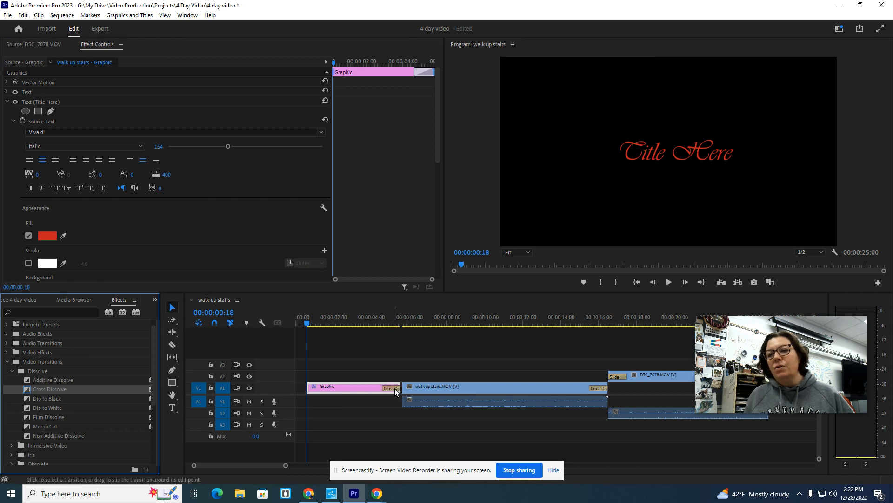
pyautogui.click(372, 328)
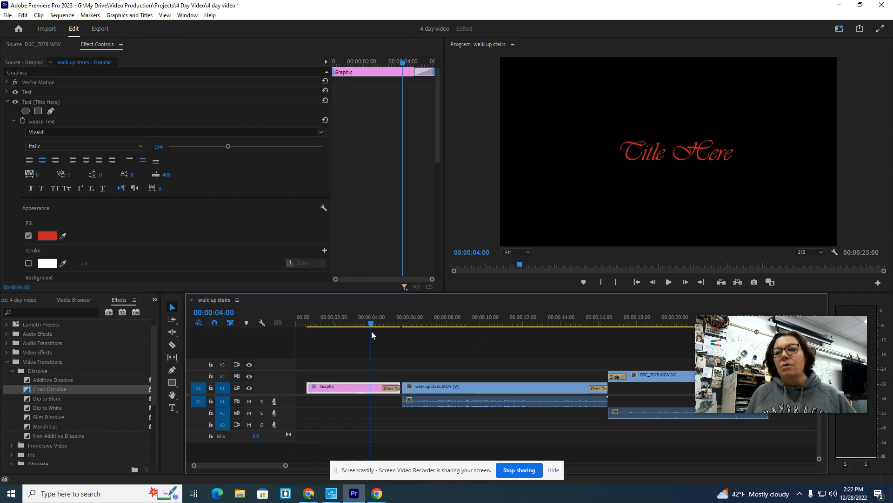
pyautogui.moveTo(372, 331)
pyautogui.mouseDown()
pyautogui.moveTo(416, 334)
pyautogui.moveTo(372, 335)
pyautogui.mouseUp()
pyautogui.press('space')
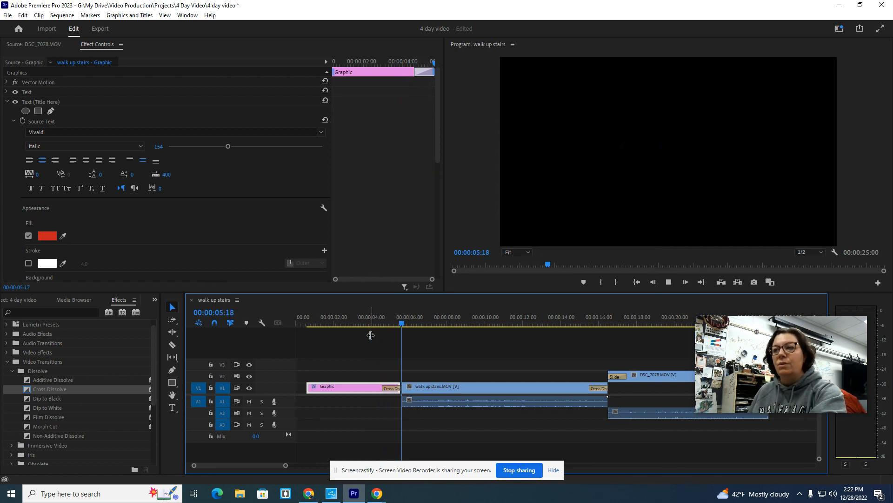
pyautogui.press('space')
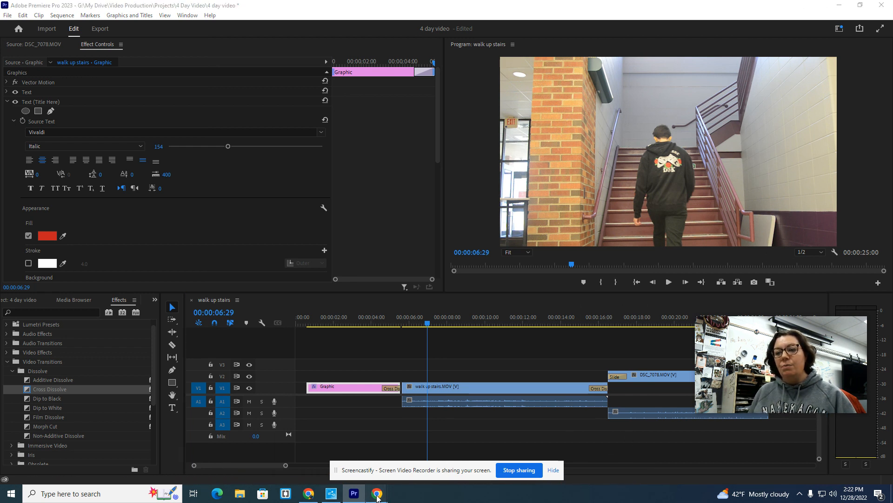
pyautogui.moveTo(377, 493)
pyautogui.click(333, 428)
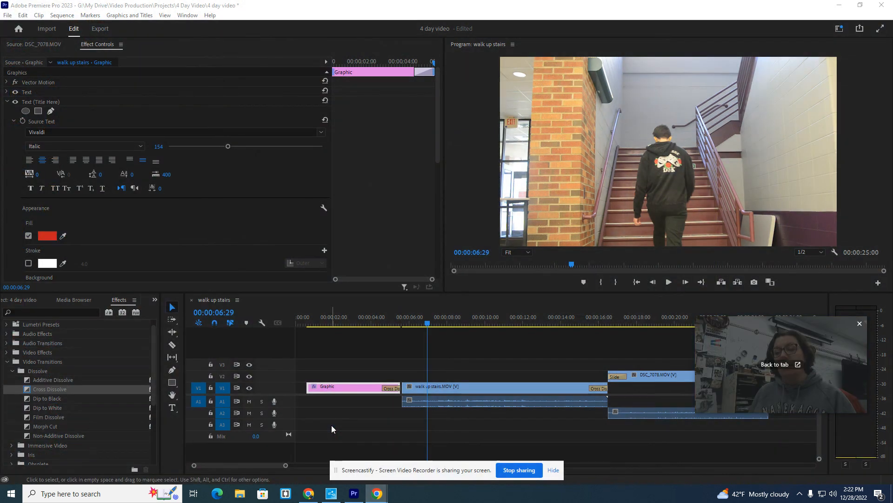